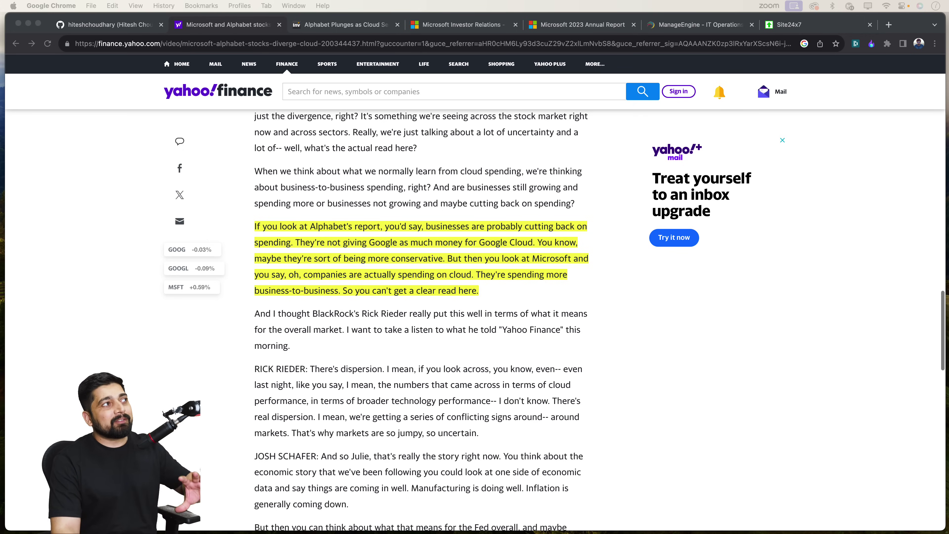
- Scroll up, down and sideways through the current page to review its content
{"action": "scroll", "coordinate": [421, 321], "scroll_direction": "up", "scroll_amount": 1}
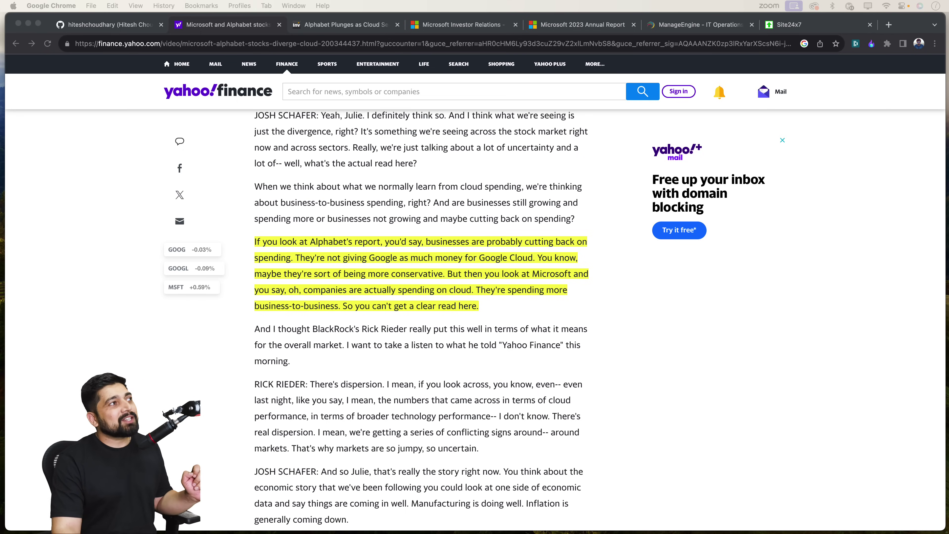
{"action": "scroll", "coordinate": [421, 321], "scroll_direction": "down", "scroll_amount": 3}
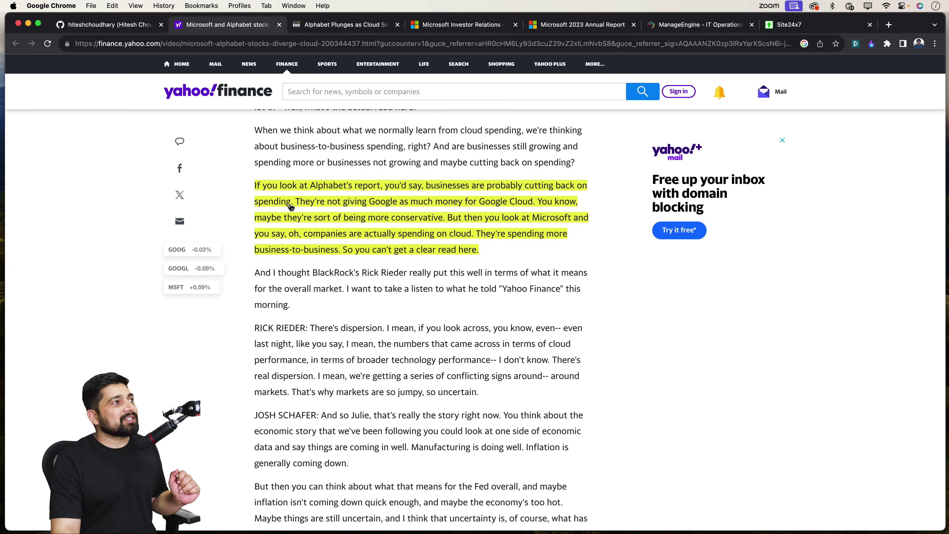
{"action": "scroll", "coordinate": [289, 208], "scroll_direction": "up", "scroll_amount": 5}
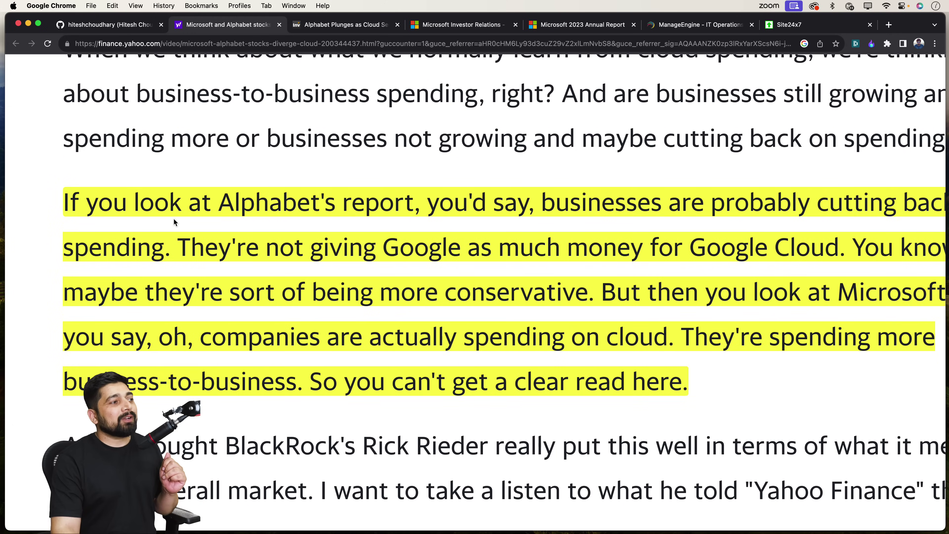
{"action": "scroll", "coordinate": [475, 216], "scroll_direction": "right", "scroll_amount": 5}
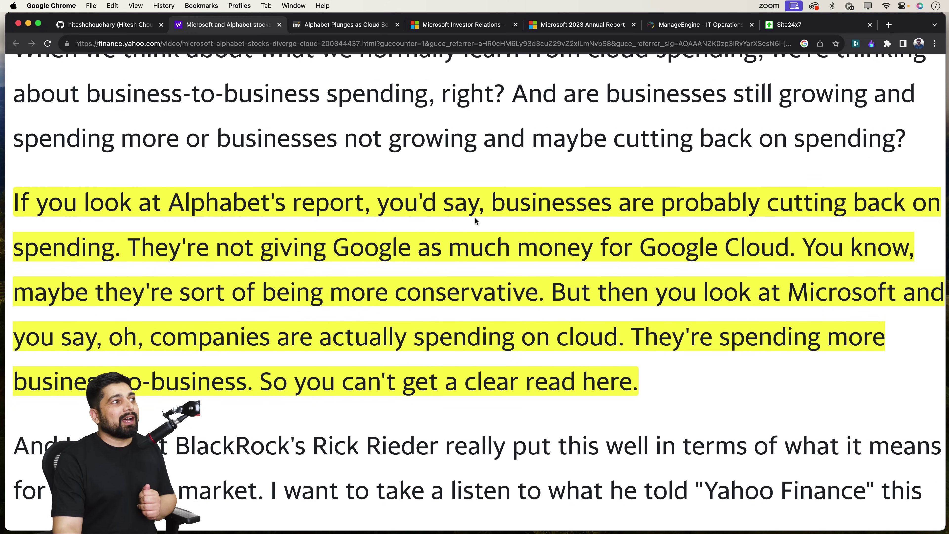
{"action": "scroll", "coordinate": [638, 218], "scroll_direction": "left", "scroll_amount": 6}
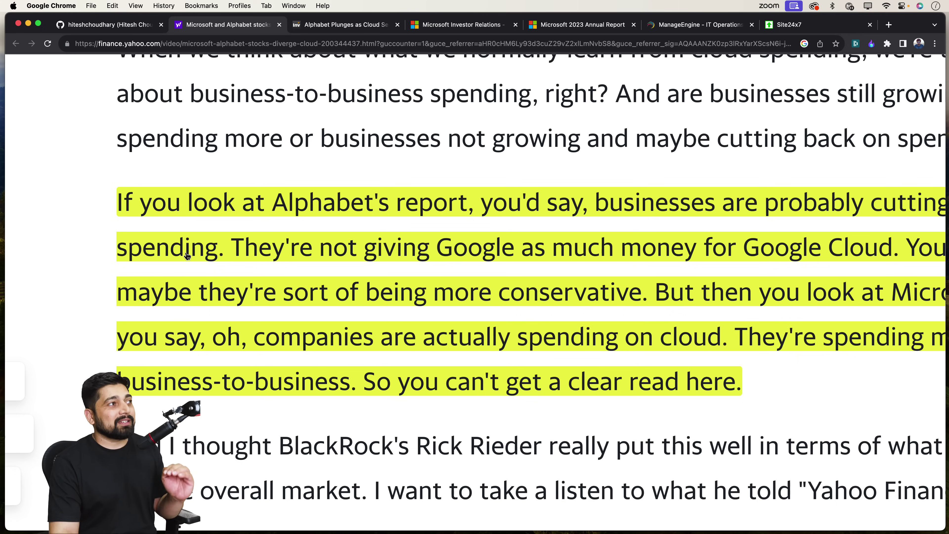
{"action": "scroll", "coordinate": [187, 256], "scroll_direction": "down", "scroll_amount": 1}
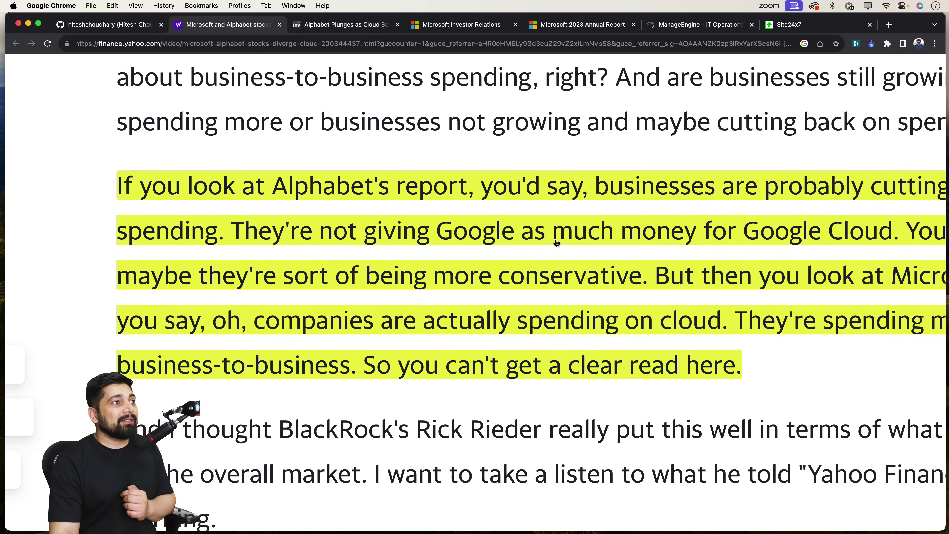
{"action": "scroll", "coordinate": [665, 247], "scroll_direction": "right", "scroll_amount": 2}
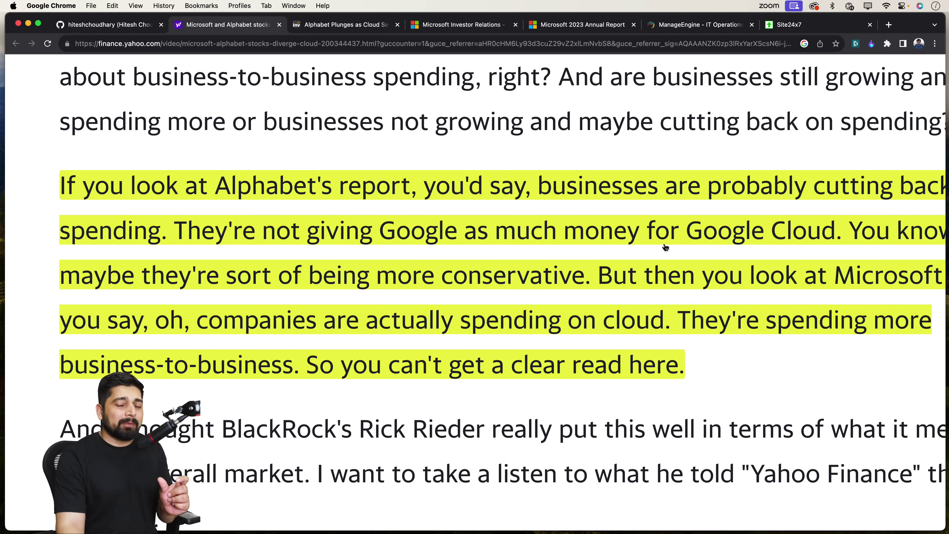
{"action": "scroll", "coordinate": [665, 246], "scroll_direction": "right", "scroll_amount": 1}
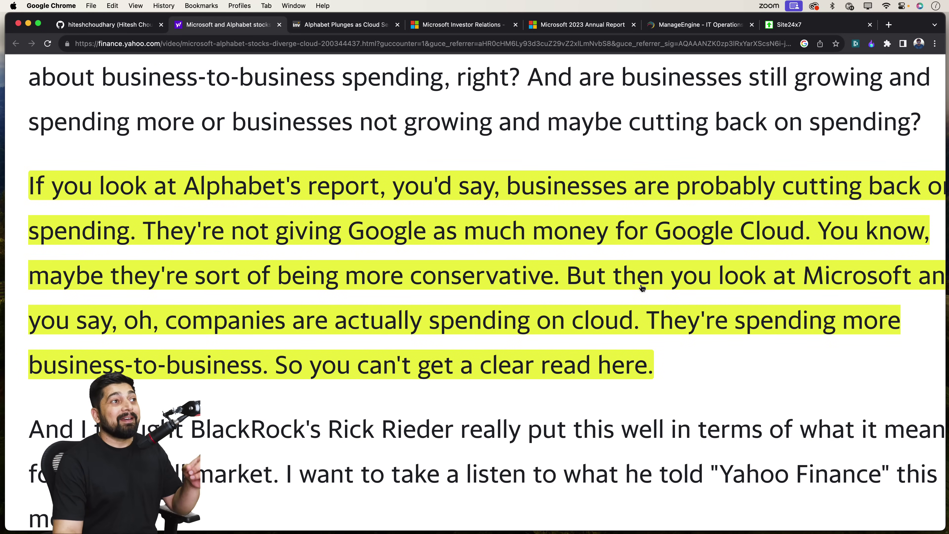
{"action": "scroll", "coordinate": [635, 286], "scroll_direction": "right", "scroll_amount": 2}
{"action": "scroll", "coordinate": [641, 288], "scroll_direction": "left", "scroll_amount": 2}
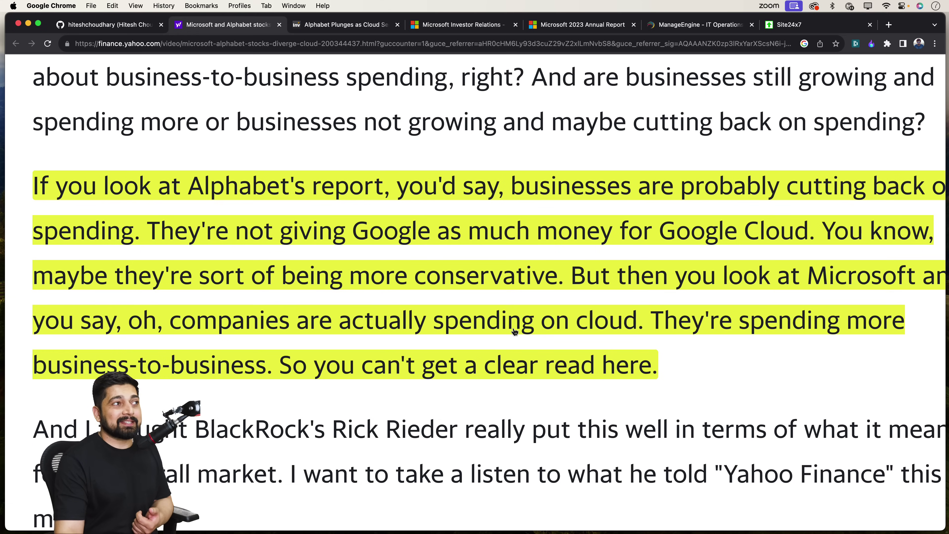
{"action": "scroll", "coordinate": [514, 331], "scroll_direction": "down", "scroll_amount": 2}
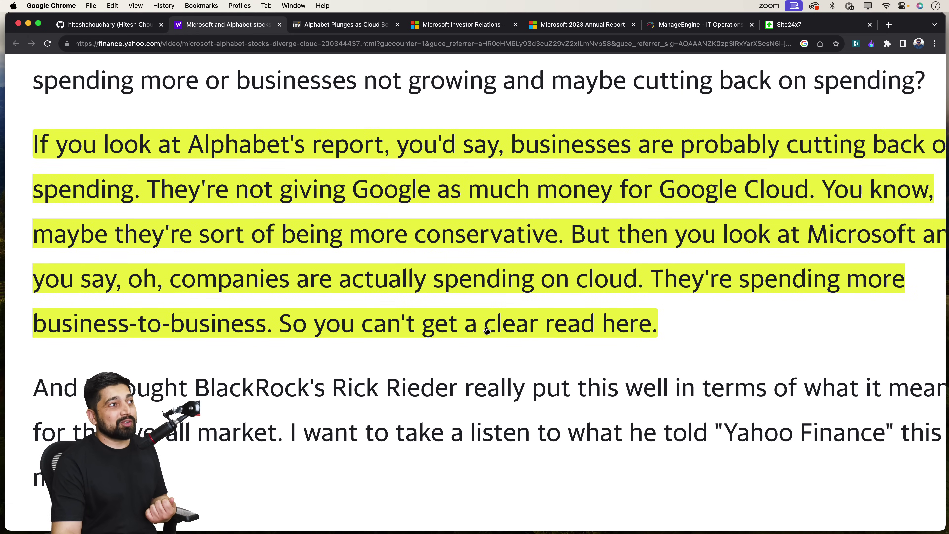
{"action": "scroll", "coordinate": [526, 327], "scroll_direction": "down", "scroll_amount": 5}
{"action": "scroll", "coordinate": [473, 293], "scroll_direction": "up", "scroll_amount": 10}
{"action": "scroll", "coordinate": [436, 263], "scroll_direction": "down", "scroll_amount": 8}
{"action": "scroll", "coordinate": [438, 264], "scroll_direction": "down", "scroll_amount": 5}
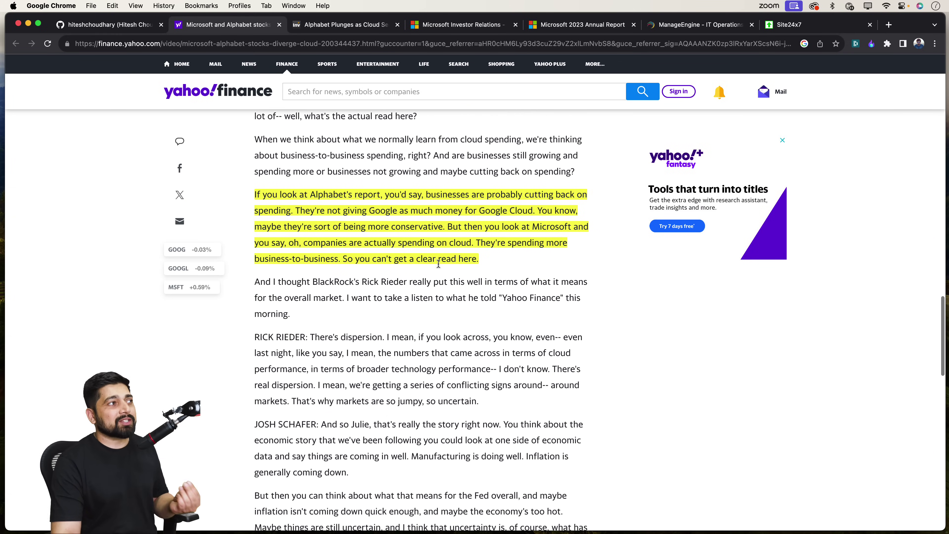
{"action": "scroll", "coordinate": [438, 264], "scroll_direction": "down", "scroll_amount": 1}
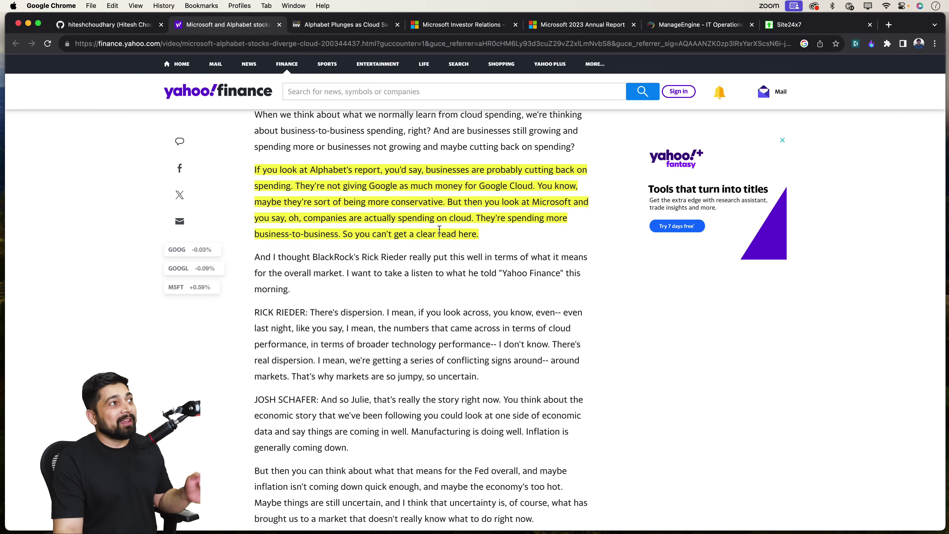
- Find the Azure revenue-growth quote in the Investing.com Alphabet article, then go to Microsoft's 2023 Annual Report
{"action": "left_click", "coordinate": [343, 25]}
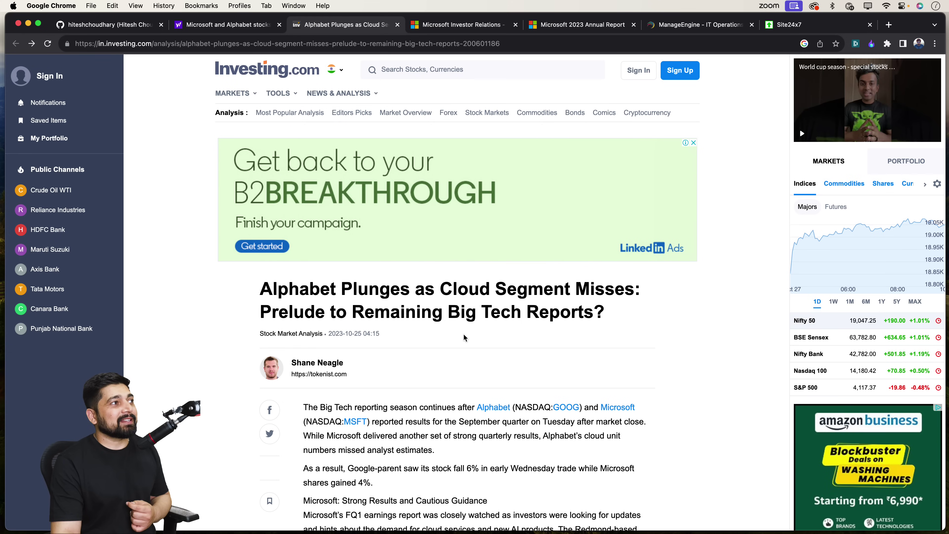
{"action": "scroll", "coordinate": [464, 334], "scroll_direction": "down", "scroll_amount": 2}
{"action": "scroll", "coordinate": [465, 334], "scroll_direction": "down", "scroll_amount": 20}
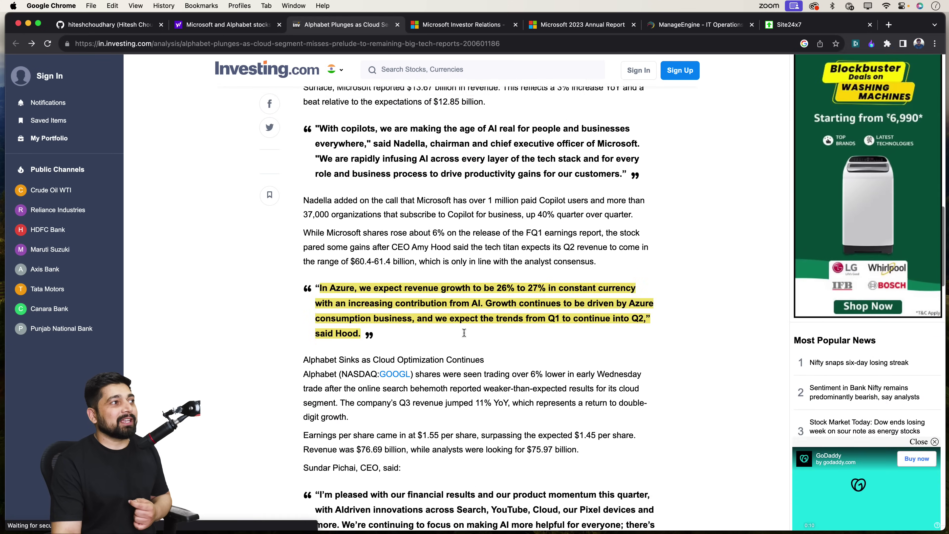
{"action": "scroll", "coordinate": [466, 337], "scroll_direction": "down", "scroll_amount": 3}
{"action": "scroll", "coordinate": [465, 336], "scroll_direction": "up", "scroll_amount": 5}
{"action": "scroll", "coordinate": [227, 238], "scroll_direction": "left", "scroll_amount": 2}
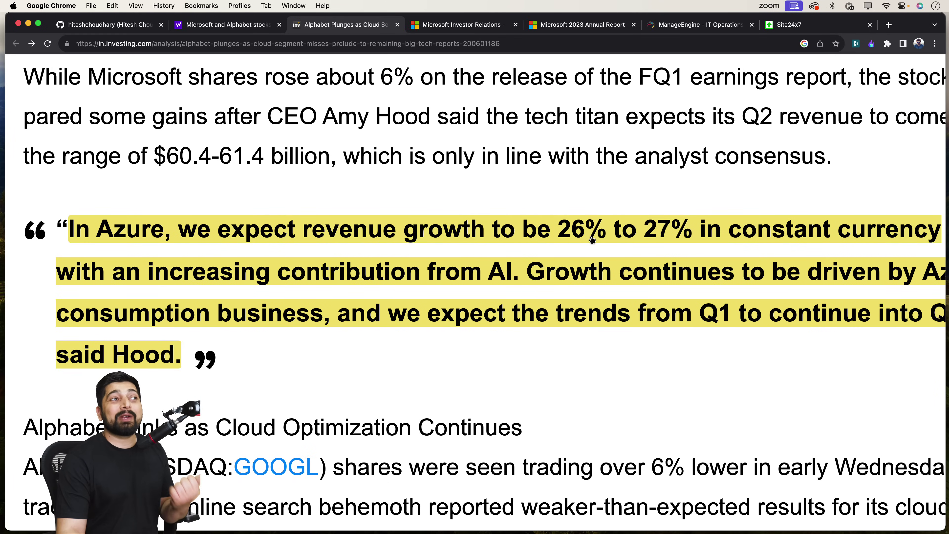
{"action": "scroll", "coordinate": [592, 239], "scroll_direction": "right", "scroll_amount": 3}
{"action": "scroll", "coordinate": [769, 236], "scroll_direction": "left", "scroll_amount": 4}
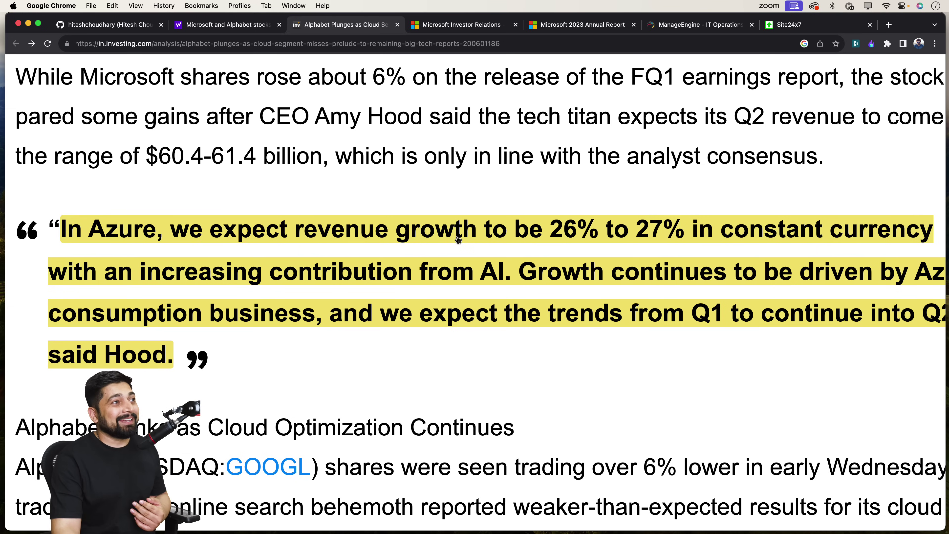
{"action": "scroll", "coordinate": [458, 239], "scroll_direction": "down", "scroll_amount": 5}
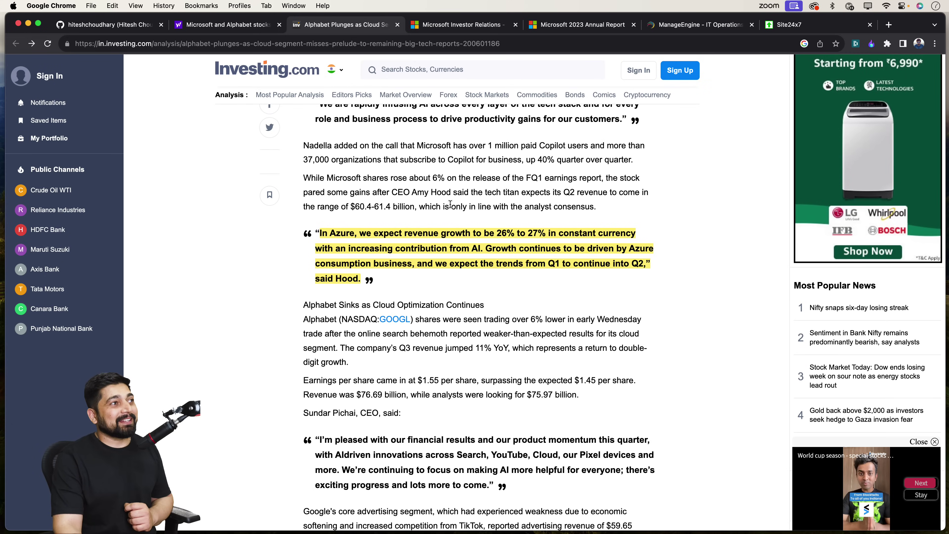
{"action": "left_click", "coordinate": [467, 27]}
{"action": "left_click", "coordinate": [584, 25]}
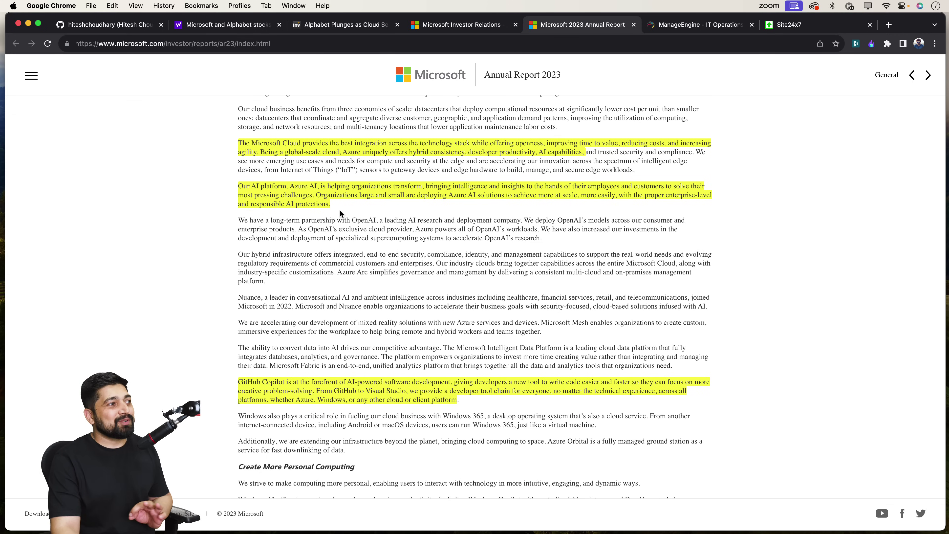
{"action": "scroll", "coordinate": [216, 151], "scroll_direction": "up", "scroll_amount": 10}
{"action": "scroll", "coordinate": [414, 268], "scroll_direction": "up", "scroll_amount": 3}
{"action": "scroll", "coordinate": [415, 268], "scroll_direction": "down", "scroll_amount": 1}
{"action": "scroll", "coordinate": [351, 230], "scroll_direction": "up", "scroll_amount": 5}
{"action": "scroll", "coordinate": [350, 230], "scroll_direction": "left", "scroll_amount": 3}
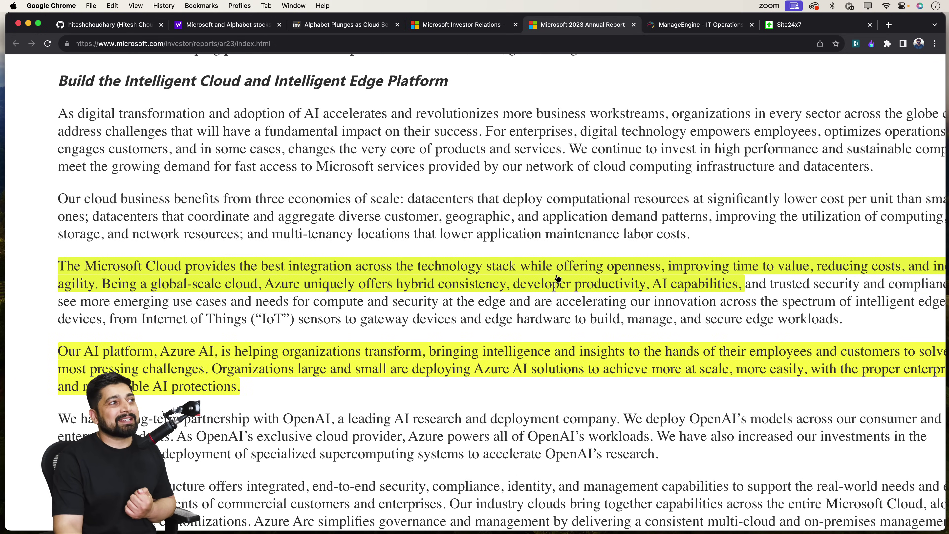
{"action": "scroll", "coordinate": [699, 273], "scroll_direction": "right", "scroll_amount": 4}
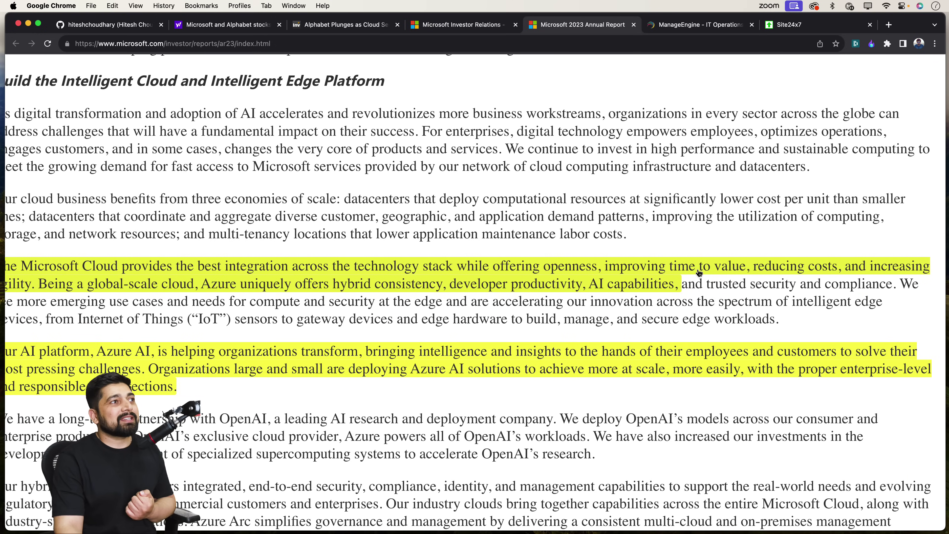
{"action": "scroll", "coordinate": [598, 273], "scroll_direction": "left", "scroll_amount": 3}
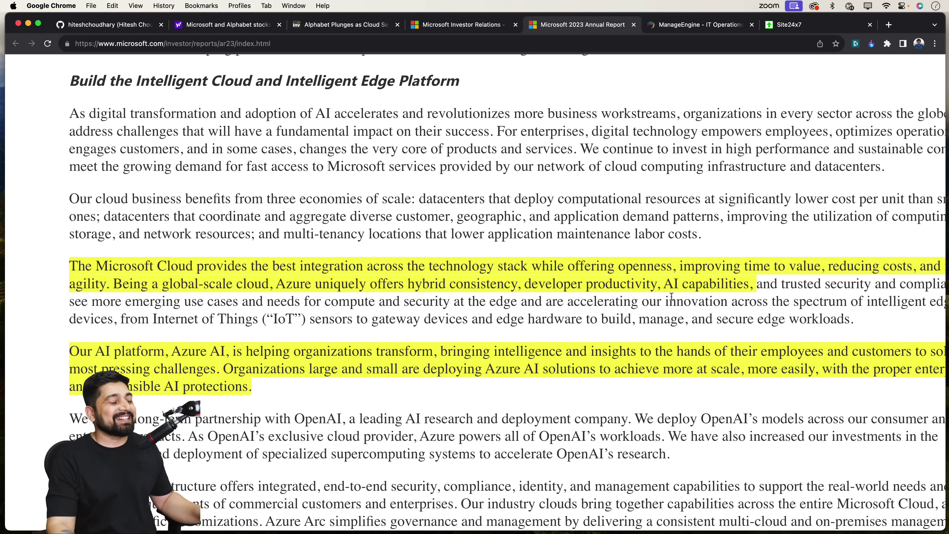
{"action": "scroll", "coordinate": [418, 265], "scroll_direction": "down", "scroll_amount": 3}
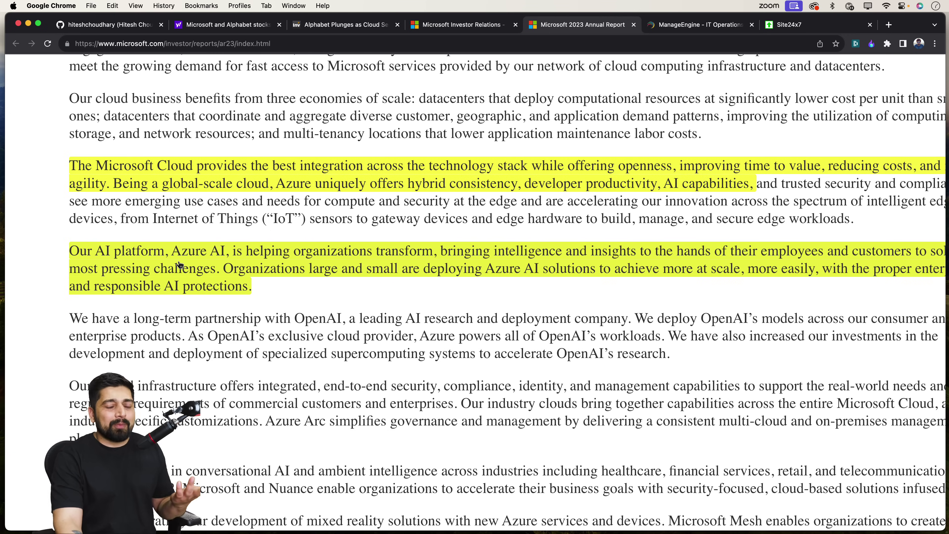
{"action": "scroll", "coordinate": [355, 270], "scroll_direction": "down", "scroll_amount": 12}
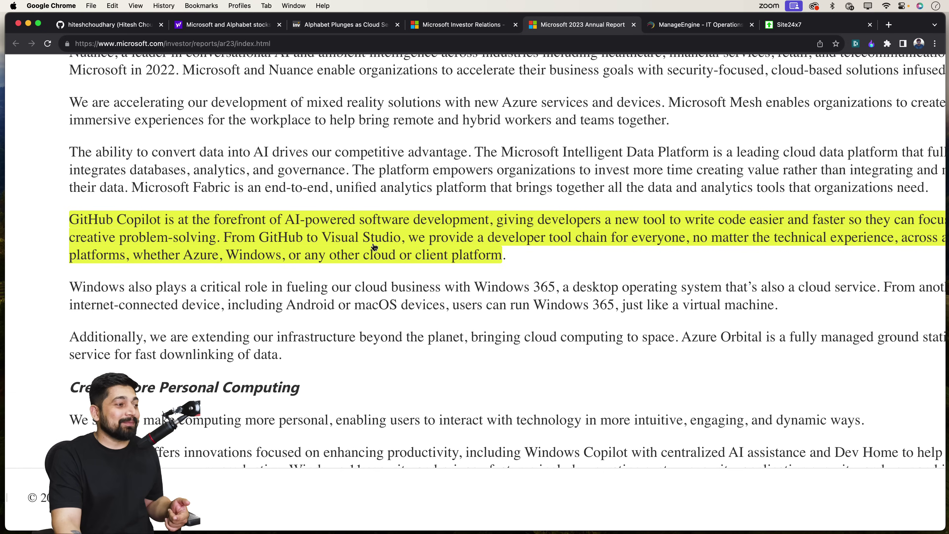
- Reset the annual report page to normal zoom and move on to the ManageEngine home page
{"action": "key", "text": "super+0"}
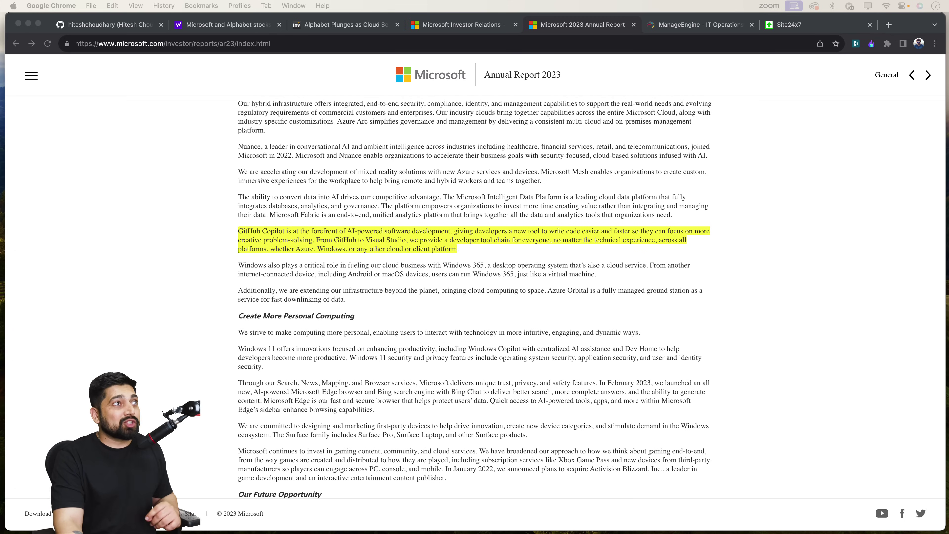
{"action": "left_click", "coordinate": [690, 27]}
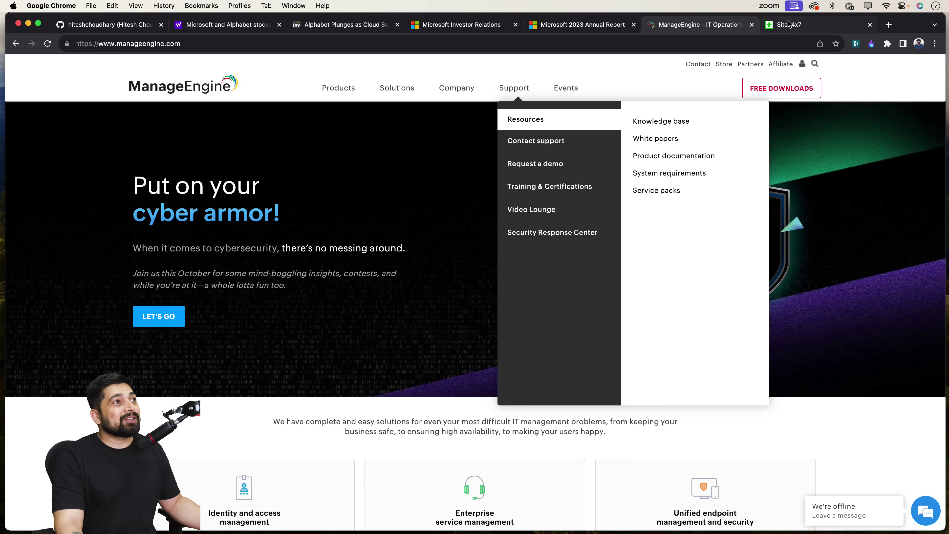
- Check the ManageEngine site's Products menu, then scroll through the Site24x7 Add Monitor catalogue
{"action": "left_click", "coordinate": [799, 26]}
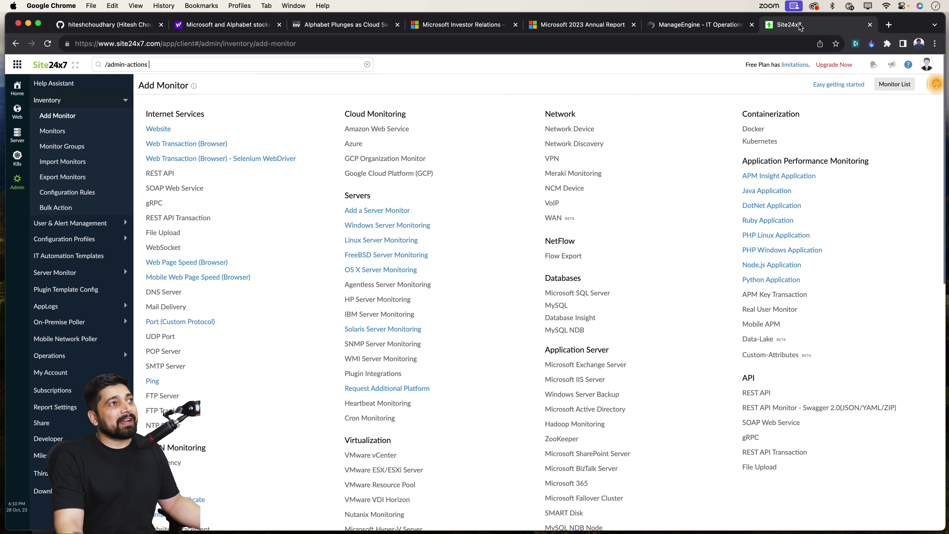
{"action": "left_click", "coordinate": [698, 25]}
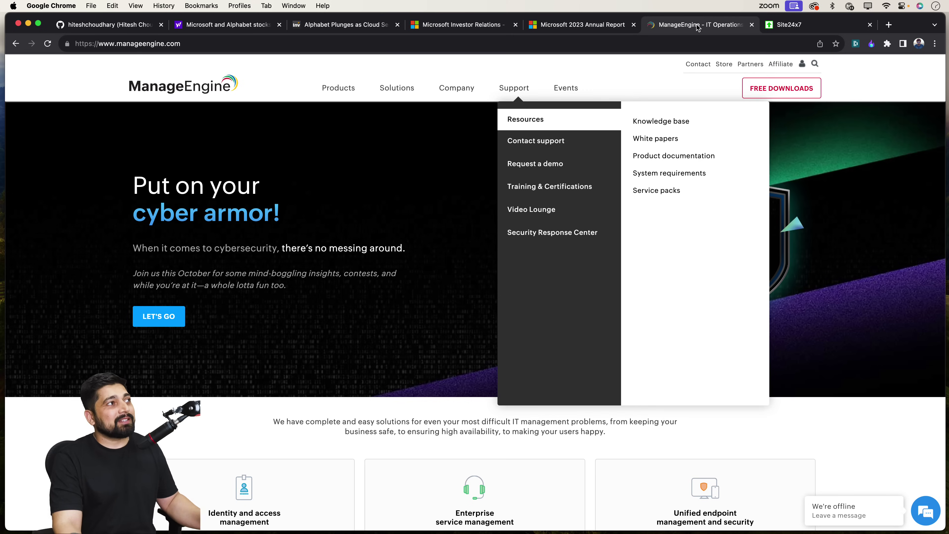
{"action": "mouse_move", "coordinate": [339, 89]}
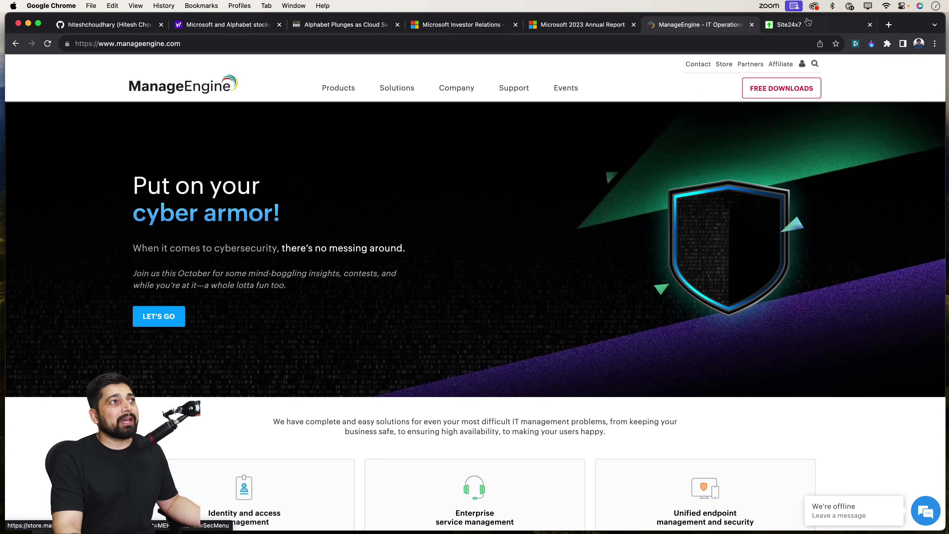
{"action": "left_click", "coordinate": [805, 27]}
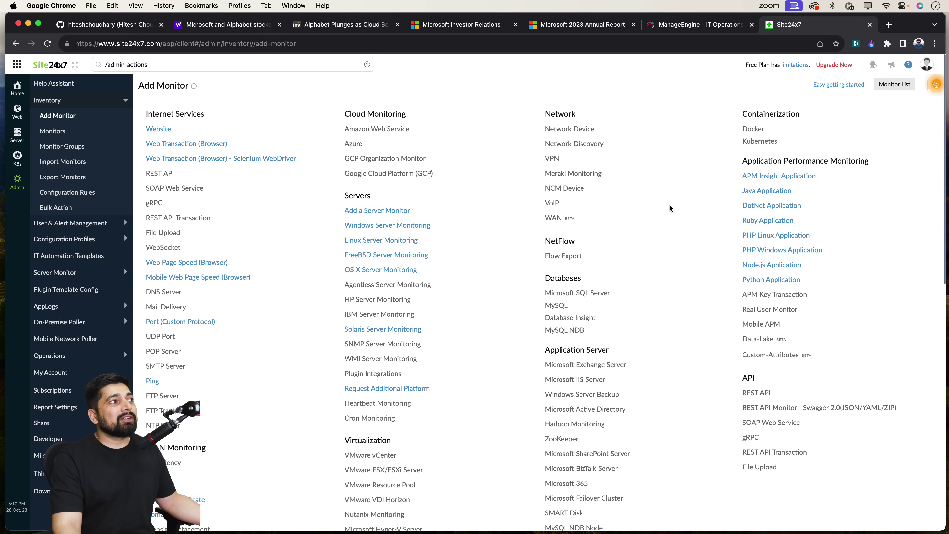
{"action": "scroll", "coordinate": [521, 304], "scroll_direction": "down", "scroll_amount": 4}
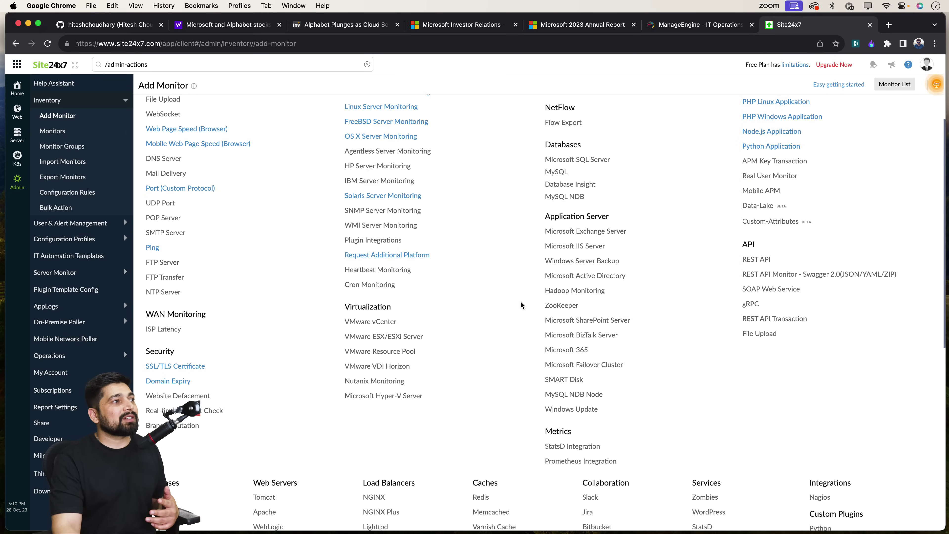
{"action": "scroll", "coordinate": [521, 304], "scroll_direction": "up", "scroll_amount": 3}
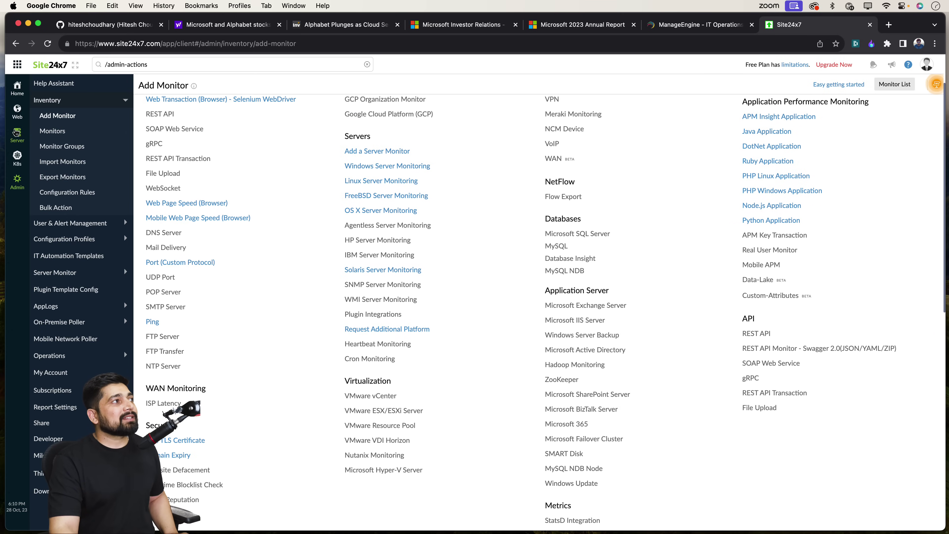
{"action": "left_click", "coordinate": [16, 133]}
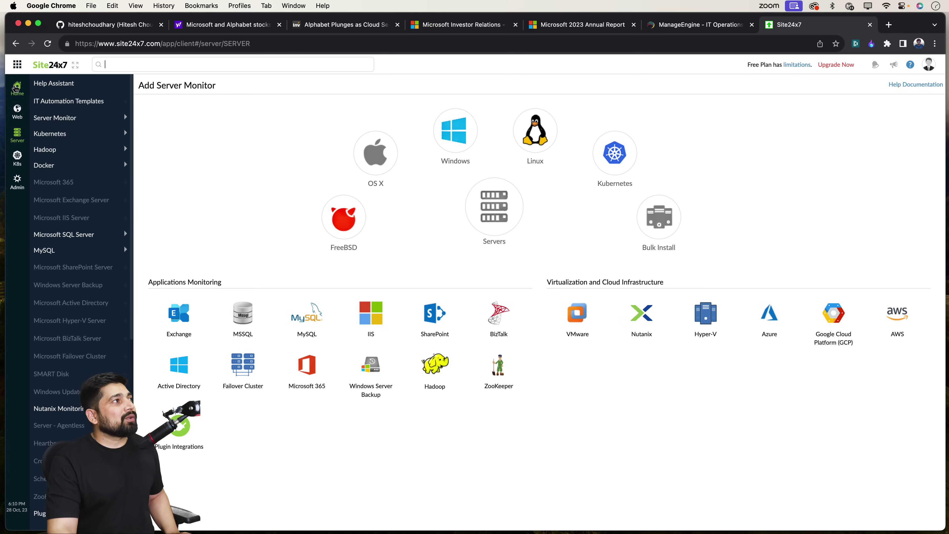
{"action": "left_click", "coordinate": [23, 93]}
{"action": "left_click", "coordinate": [515, 148]}
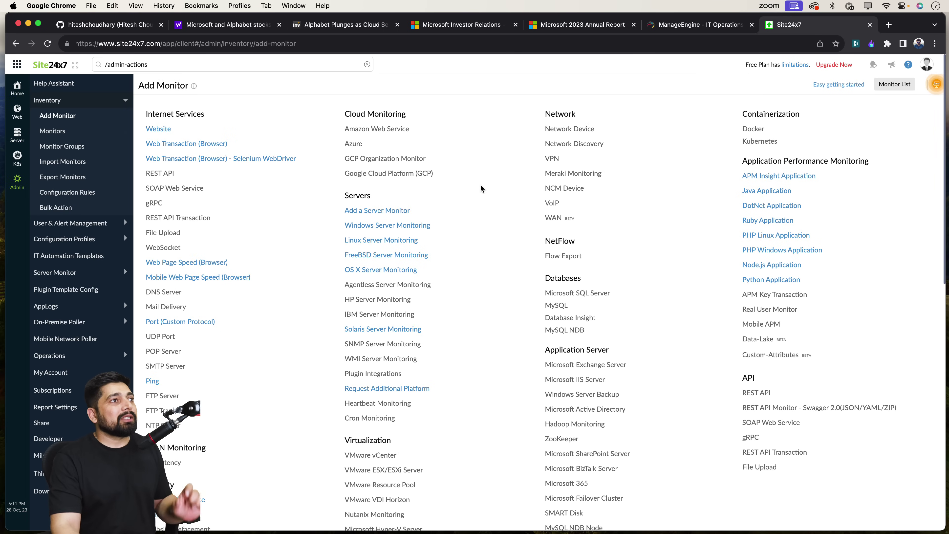
{"action": "scroll", "coordinate": [503, 192], "scroll_direction": "down", "scroll_amount": 3}
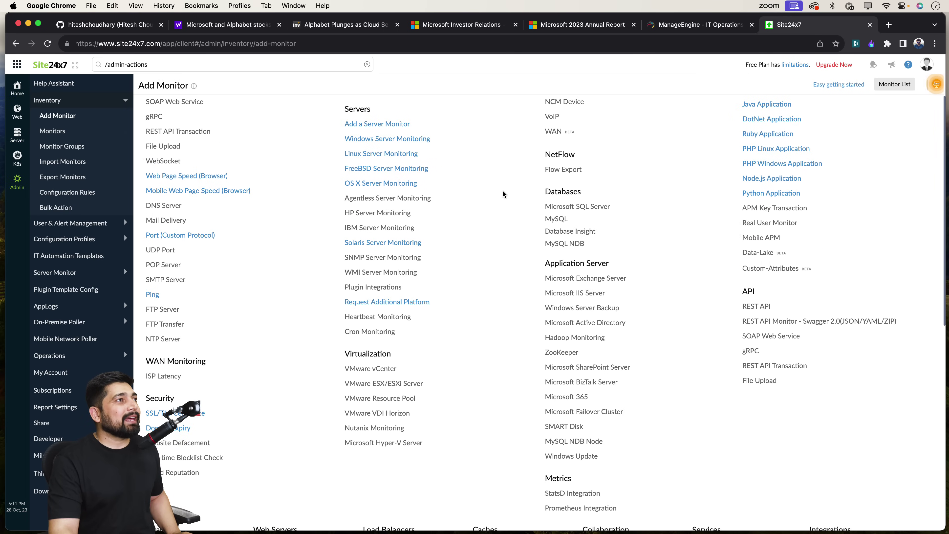
{"action": "scroll", "coordinate": [502, 191], "scroll_direction": "down", "scroll_amount": 4}
{"action": "scroll", "coordinate": [502, 192], "scroll_direction": "up", "scroll_amount": 4}
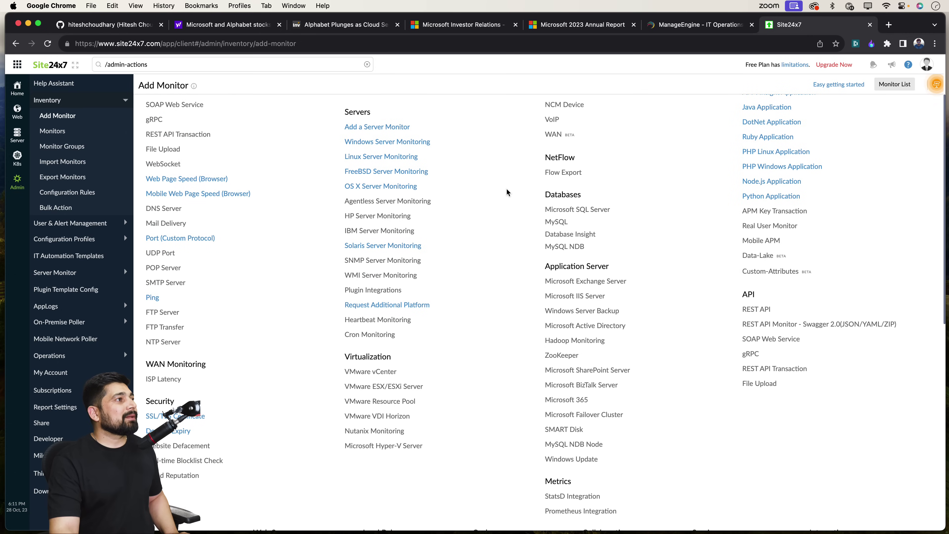
{"action": "scroll", "coordinate": [506, 191], "scroll_direction": "up", "scroll_amount": 3}
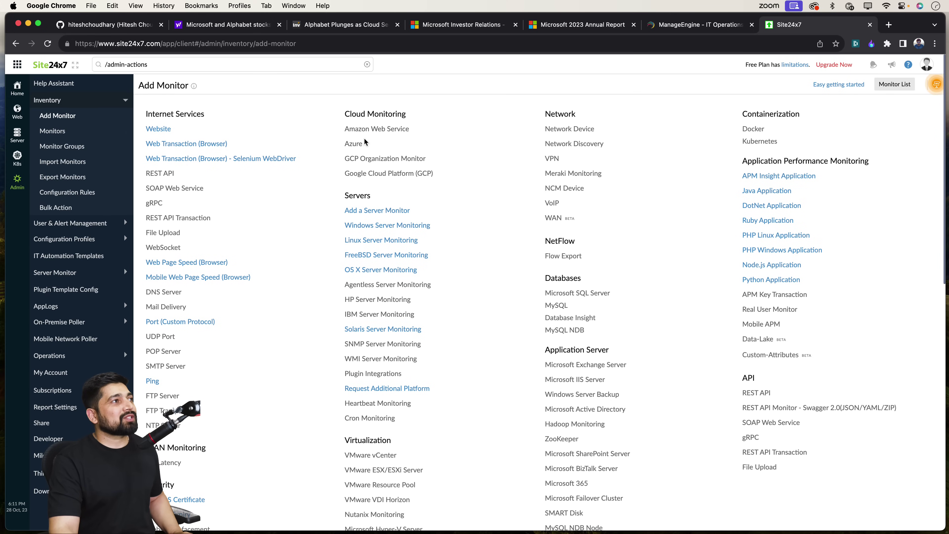
{"action": "left_click", "coordinate": [376, 131]}
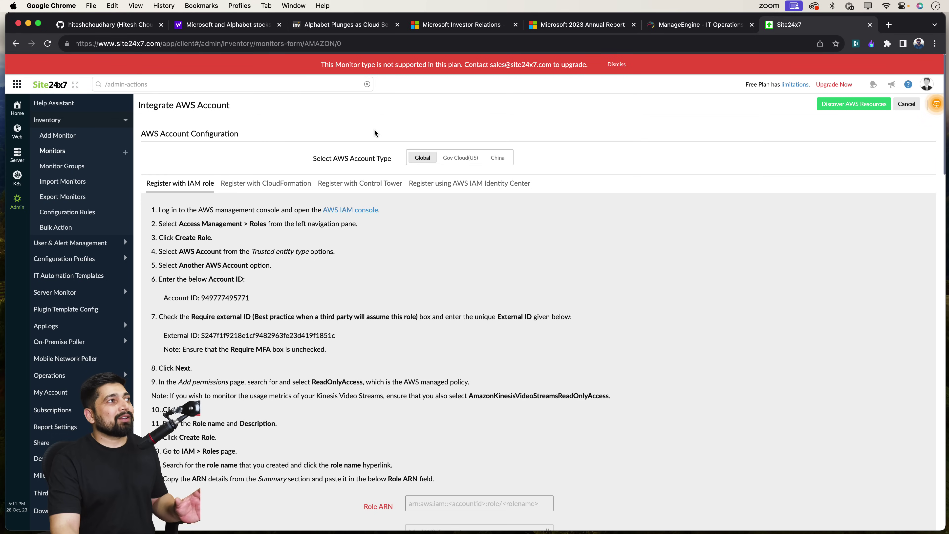
{"action": "scroll", "coordinate": [407, 252], "scroll_direction": "down", "scroll_amount": 3}
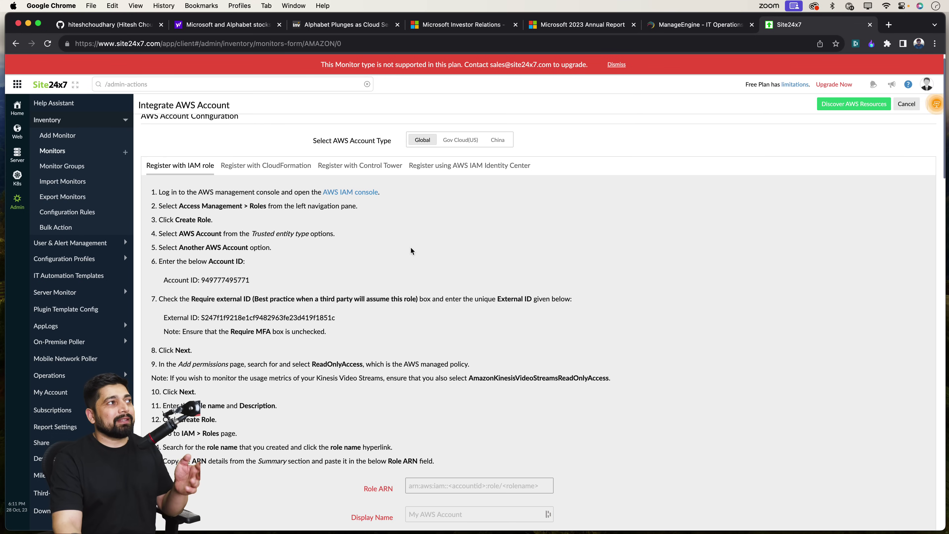
{"action": "scroll", "coordinate": [411, 251], "scroll_direction": "down", "scroll_amount": 10}
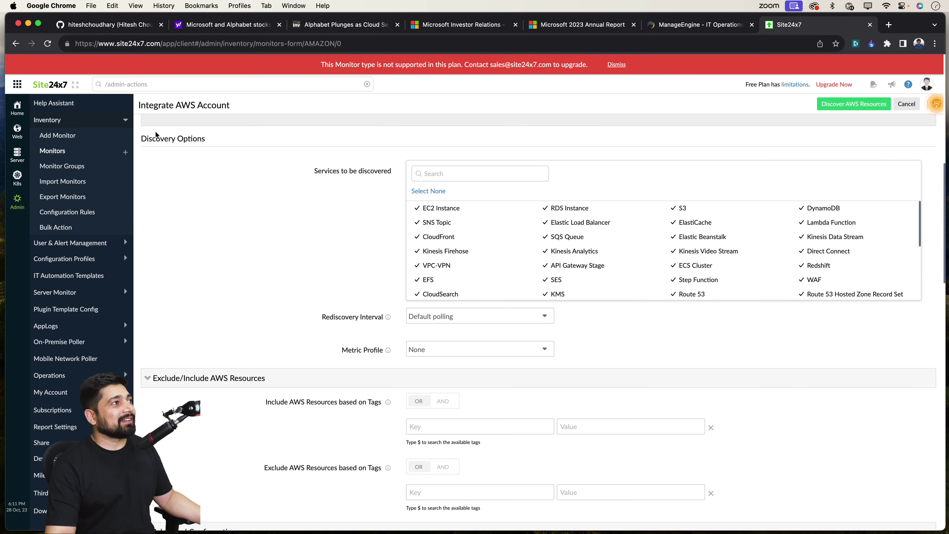
{"action": "left_click", "coordinate": [127, 121]}
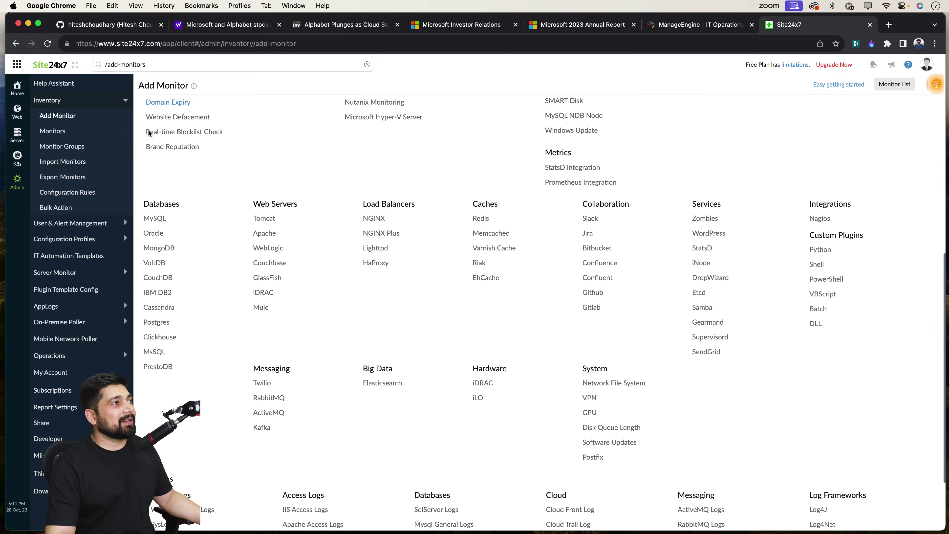
{"action": "scroll", "coordinate": [296, 208], "scroll_direction": "up", "scroll_amount": 15}
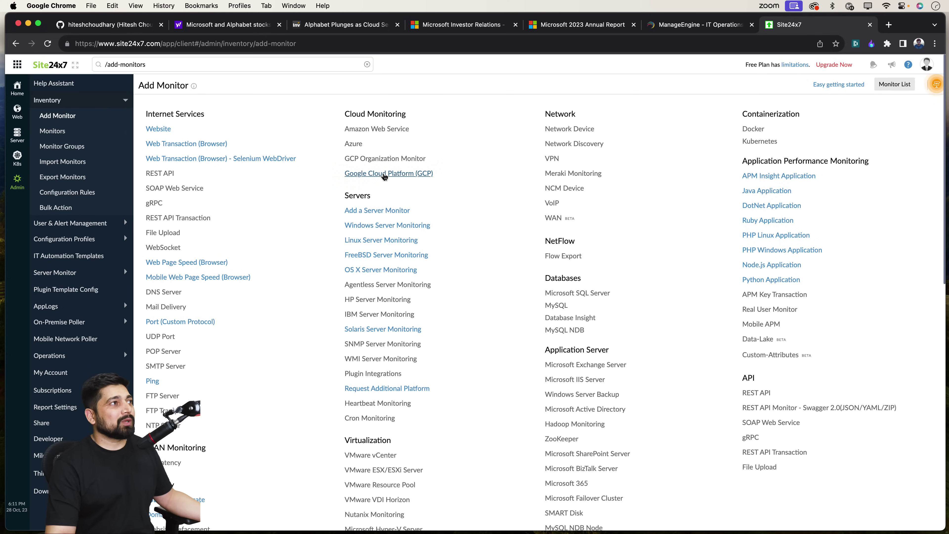
- Open the Google Cloud Platform (GCP) monitor form and scroll through its setup fields
{"action": "left_click", "coordinate": [384, 174]}
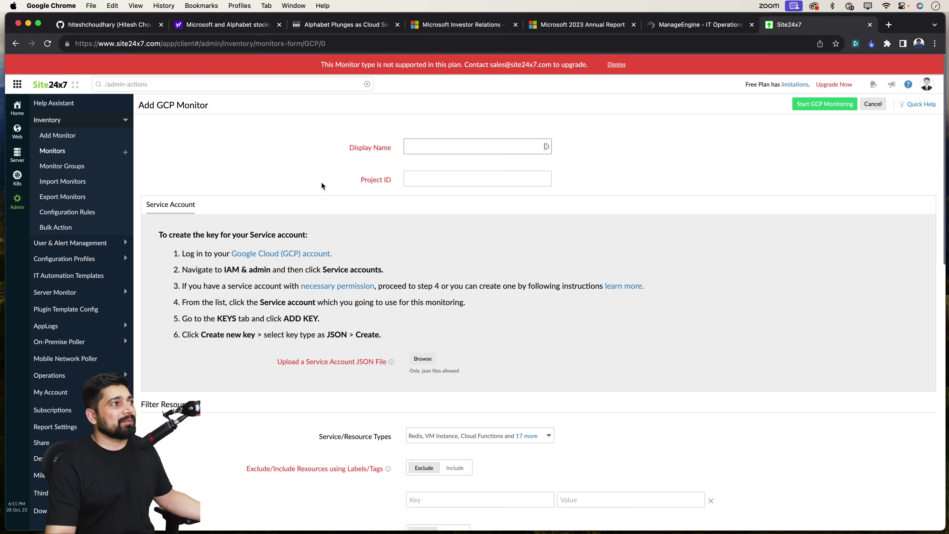
{"action": "scroll", "coordinate": [321, 185], "scroll_direction": "down", "scroll_amount": 10}
{"action": "scroll", "coordinate": [322, 183], "scroll_direction": "up", "scroll_amount": 10}
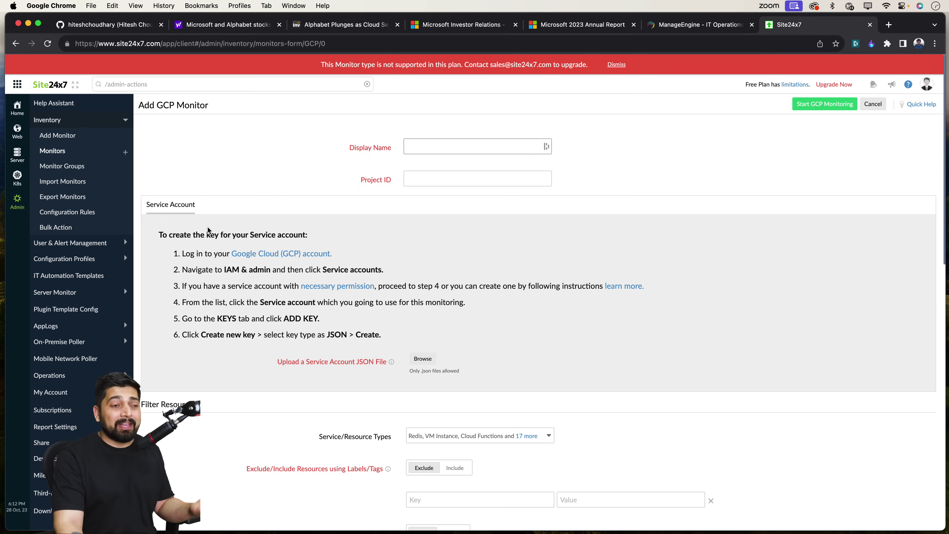
{"action": "scroll", "coordinate": [235, 225], "scroll_direction": "down", "scroll_amount": 5}
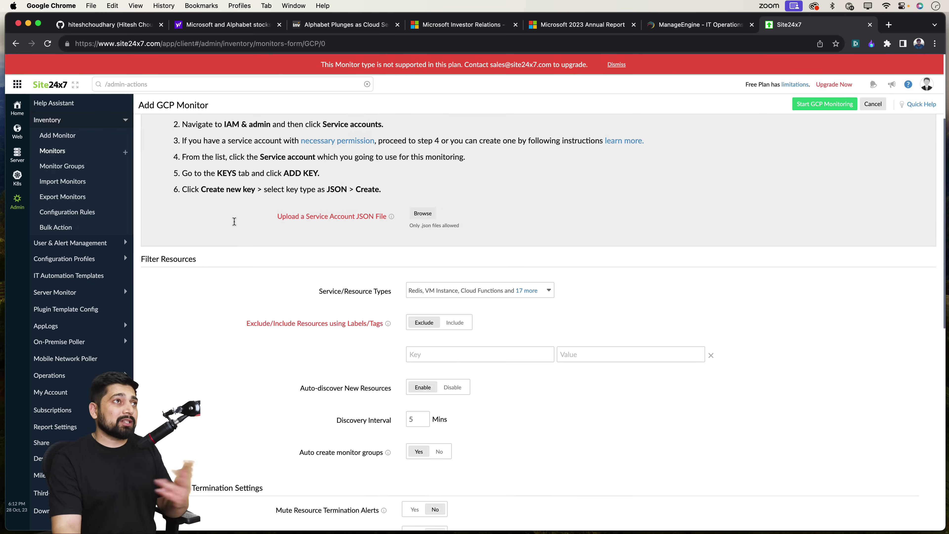
{"action": "scroll", "coordinate": [234, 225], "scroll_direction": "down", "scroll_amount": 10}
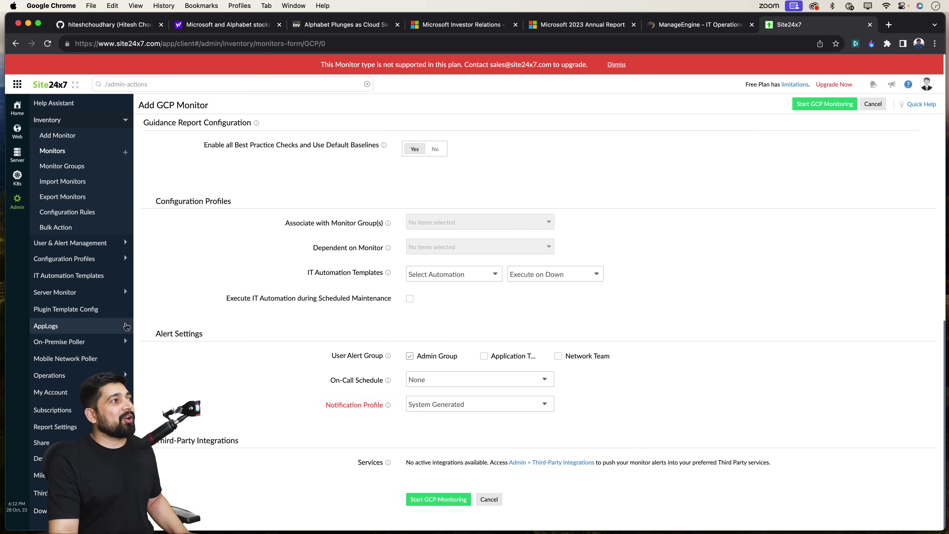
- Go from Monitor Status to the Add Monitor catalogue and scroll it, with a brief ManageEngine detour
{"action": "left_click", "coordinate": [12, 108]}
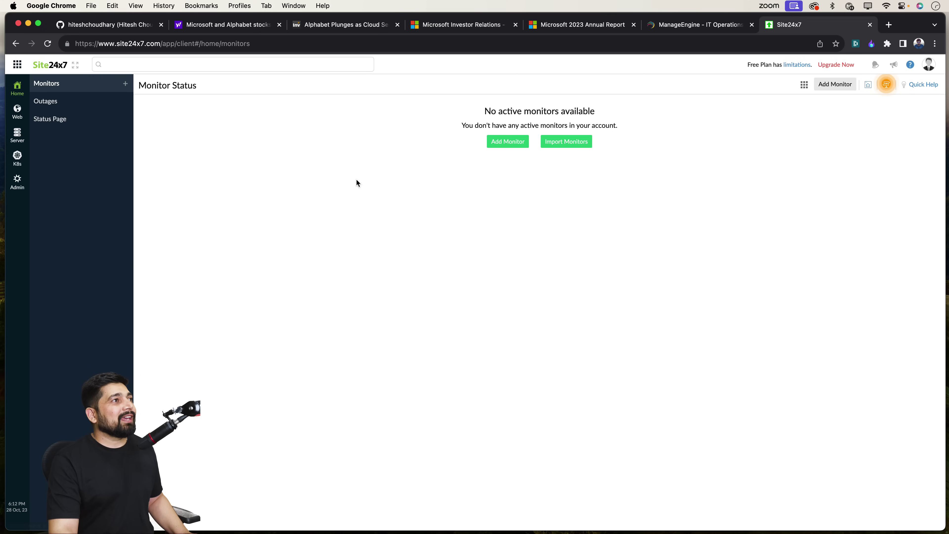
{"action": "left_click", "coordinate": [508, 142]}
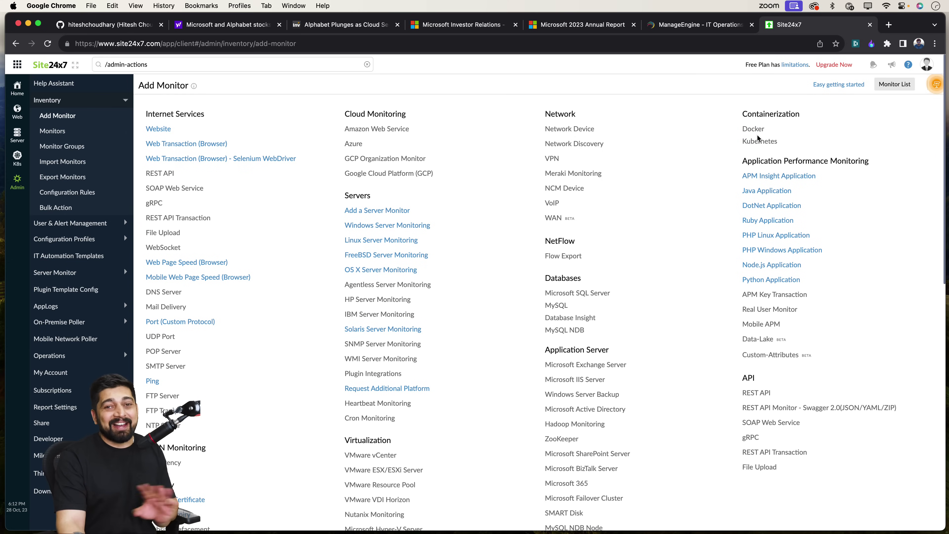
{"action": "scroll", "coordinate": [665, 208], "scroll_direction": "down", "scroll_amount": 7}
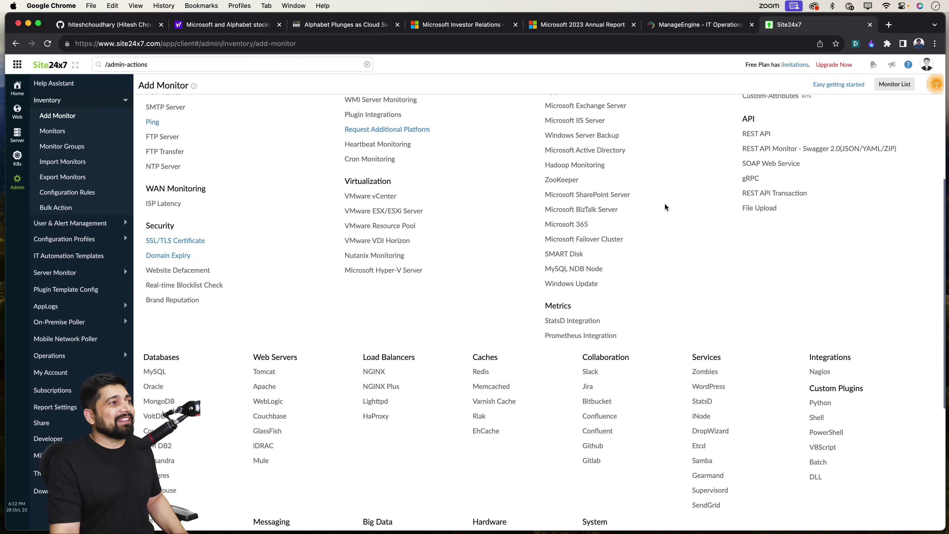
{"action": "scroll", "coordinate": [665, 207], "scroll_direction": "down", "scroll_amount": 4}
{"action": "scroll", "coordinate": [665, 208], "scroll_direction": "up", "scroll_amount": 11}
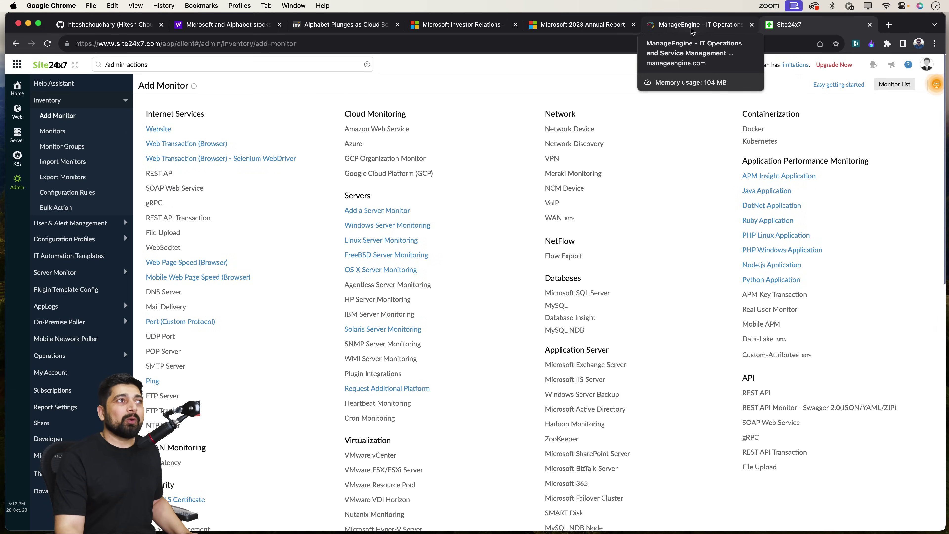
{"action": "left_click", "coordinate": [692, 24]}
{"action": "left_click", "coordinate": [784, 25]}
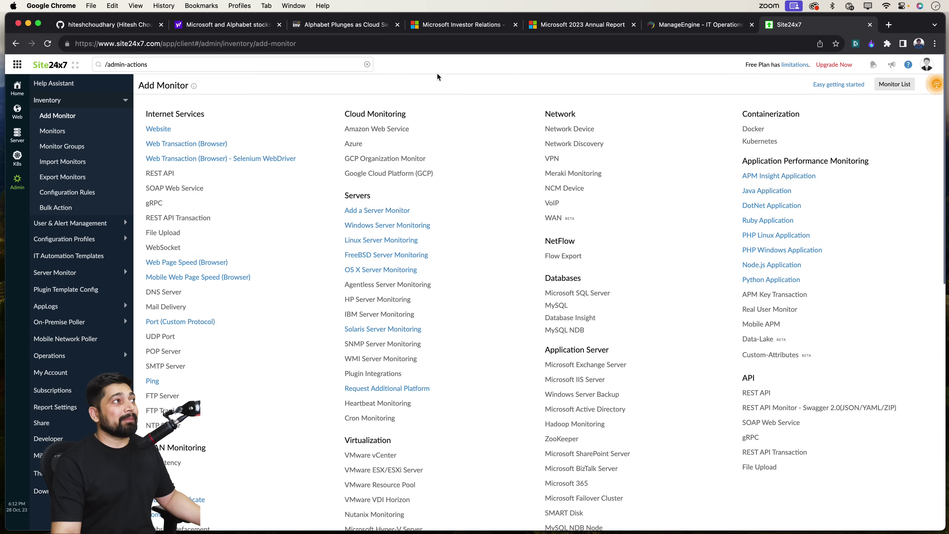
- Stop briefly at the Yahoo Finance Microsoft and Alphabet stocks article, then return to Microsoft's 2023 Annual Report
{"action": "left_click", "coordinate": [244, 25]}
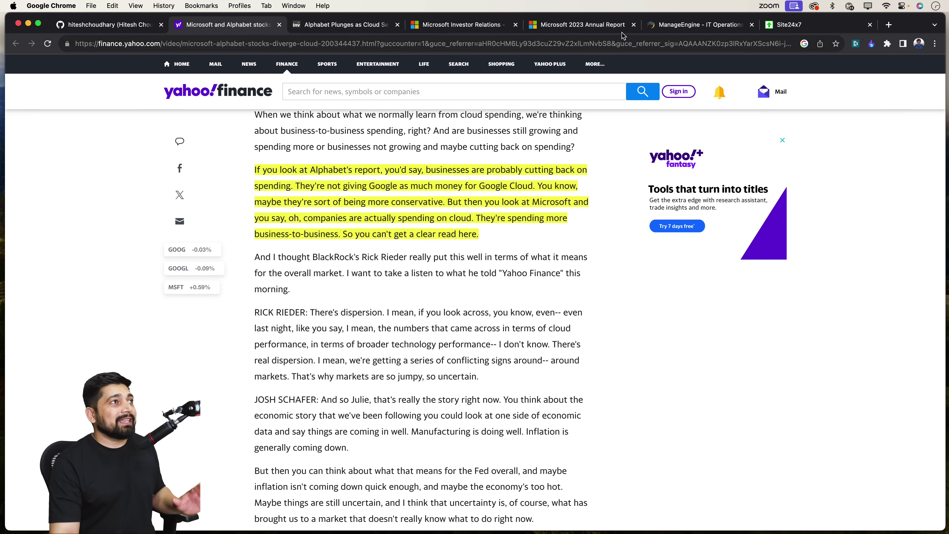
{"action": "left_click", "coordinate": [567, 25]}
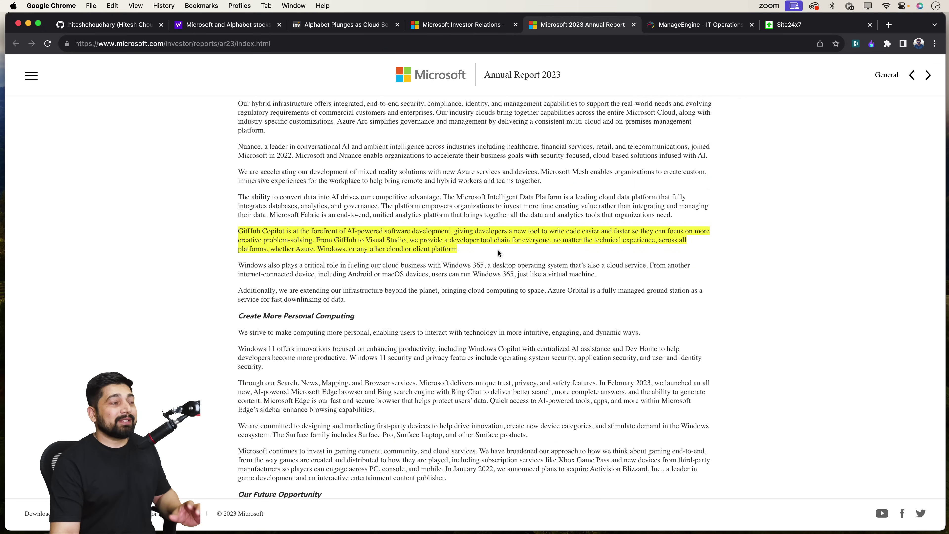